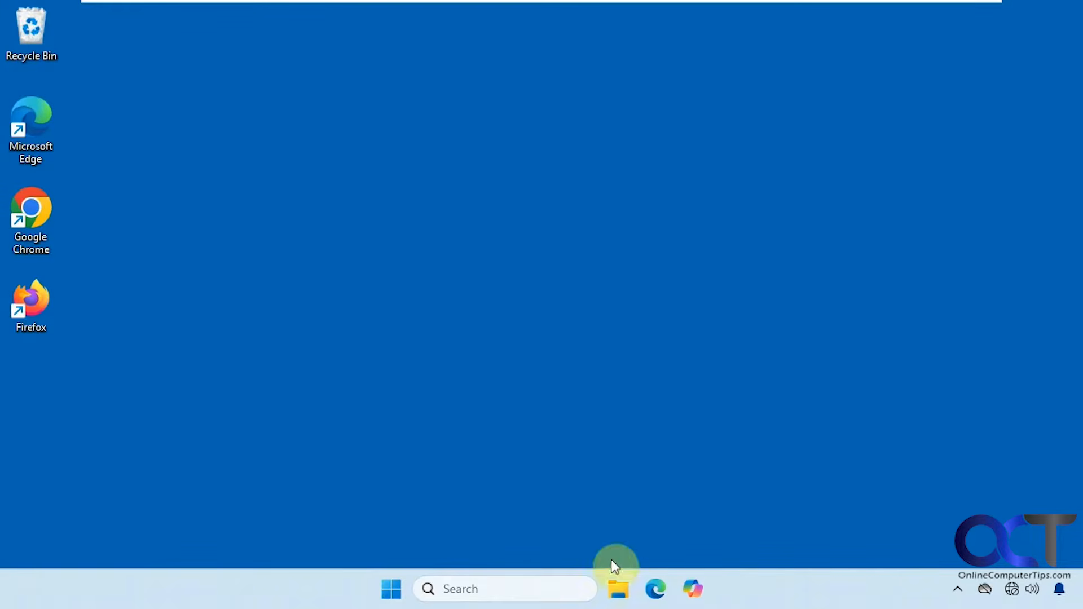
# Try to open the administrative share \\win11-pro\c$ in File Explorer and dismiss the network error.
pyautogui.click(617, 587)
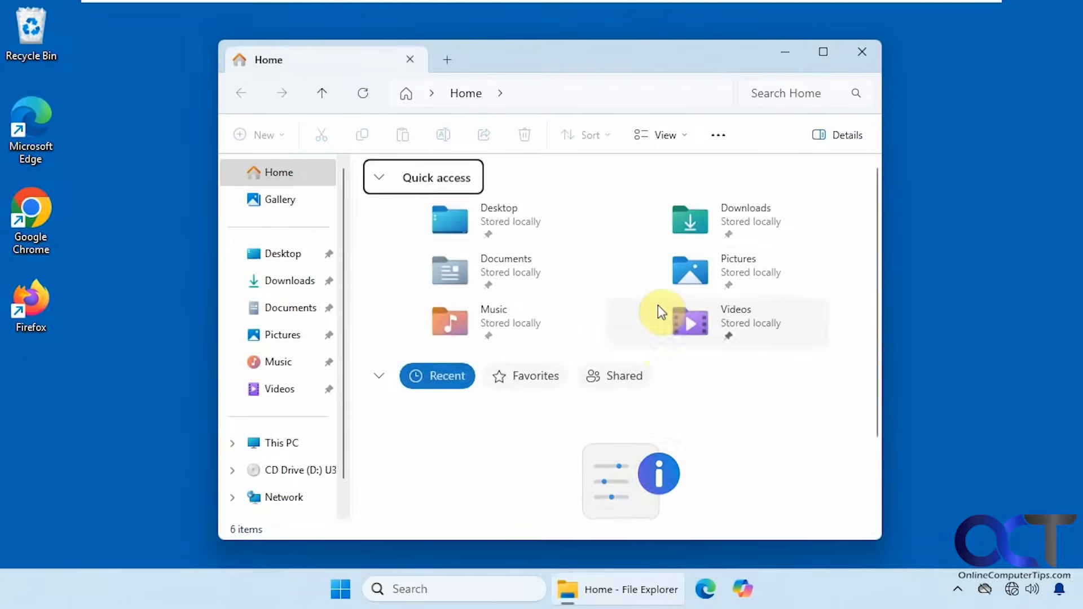
pyautogui.click(612, 93)
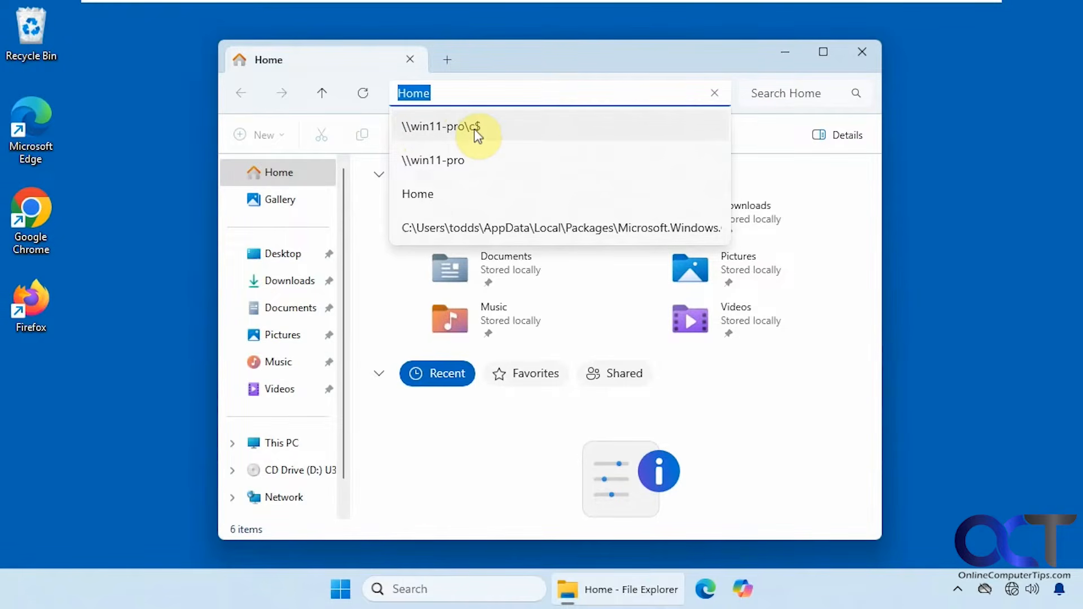
pyautogui.click(475, 129)
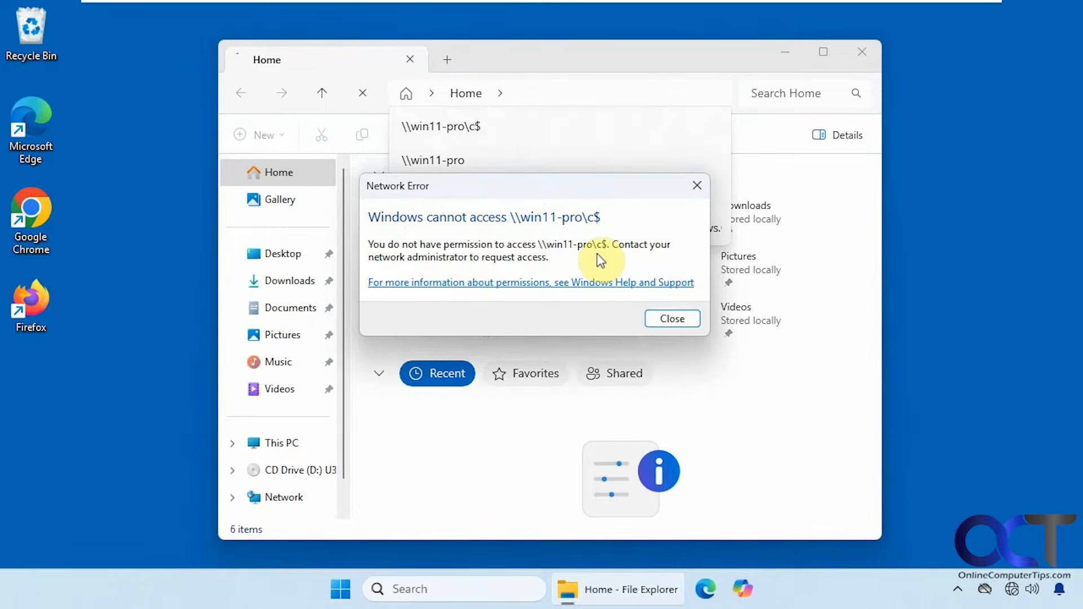
pyautogui.click(663, 319)
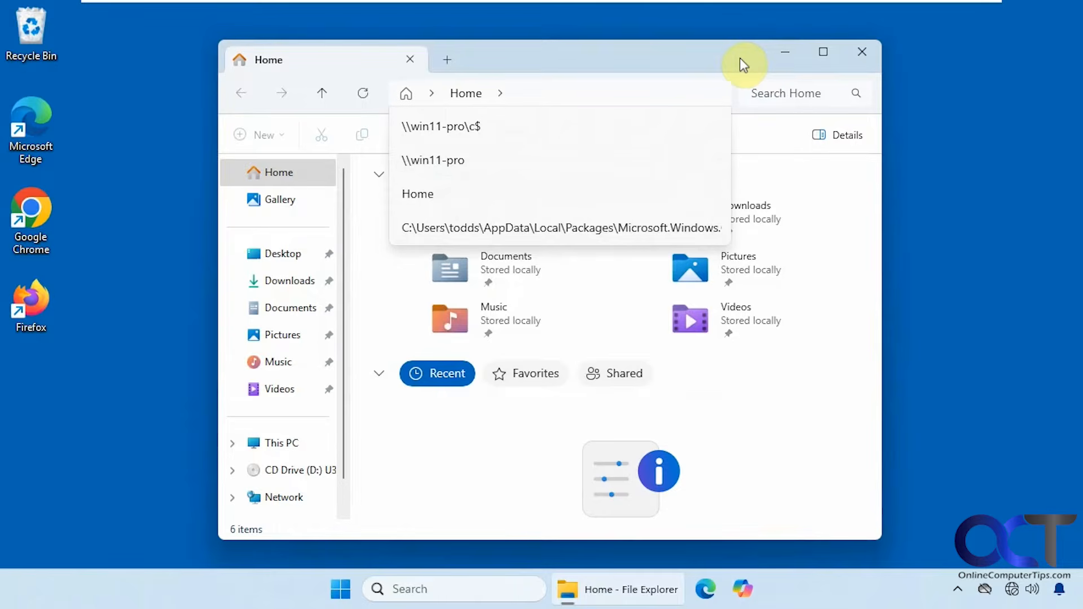
pyautogui.click(619, 94)
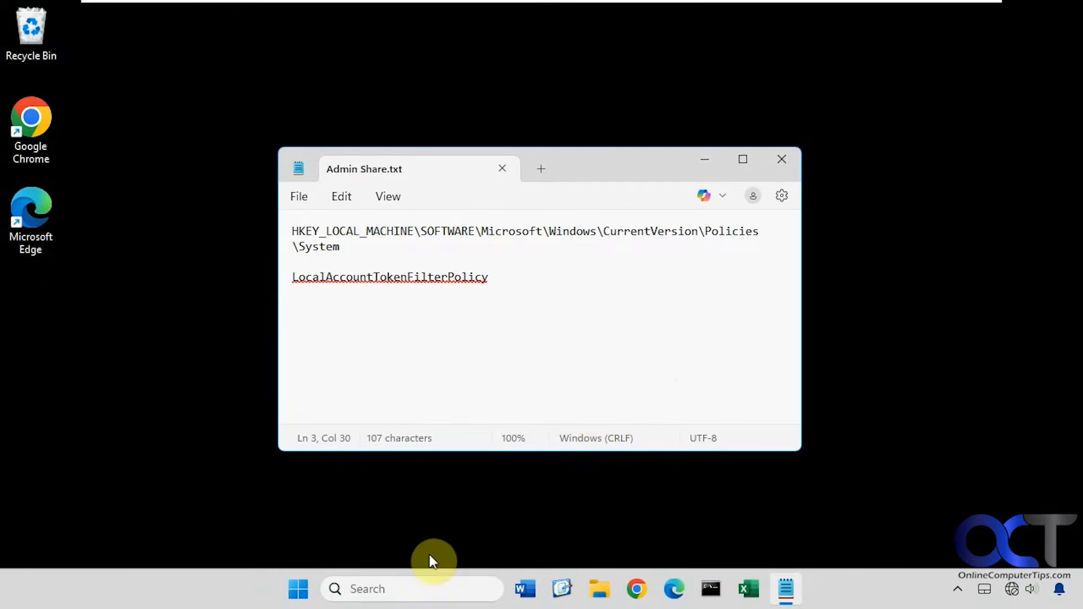
# Search Windows for "reged" and open Registry Editor, allowing it to run.
pyautogui.click(380, 589)
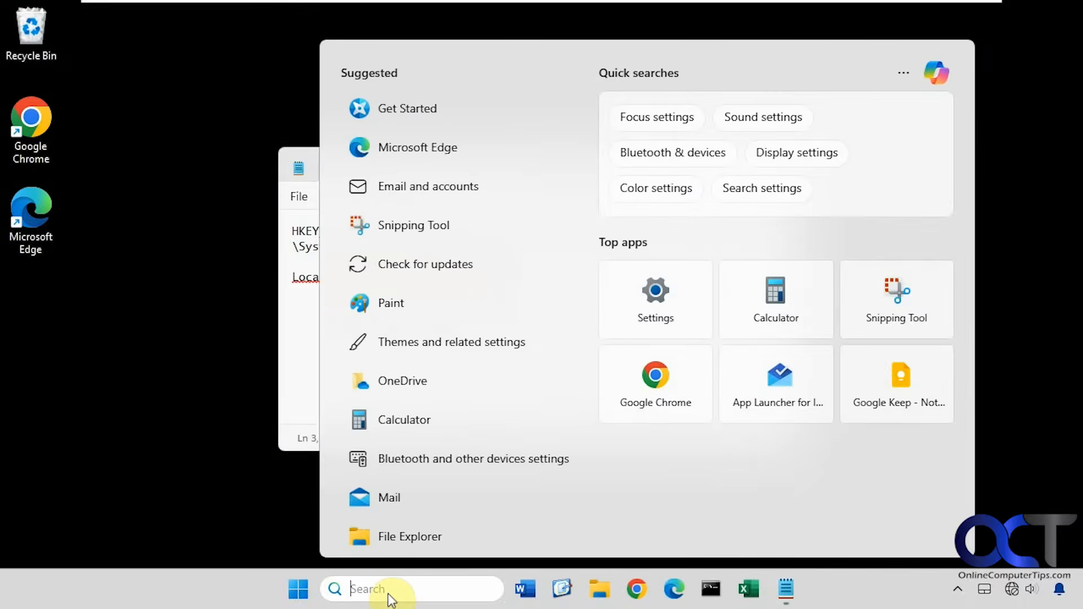
pyautogui.write('reged')
pyautogui.click(438, 159)
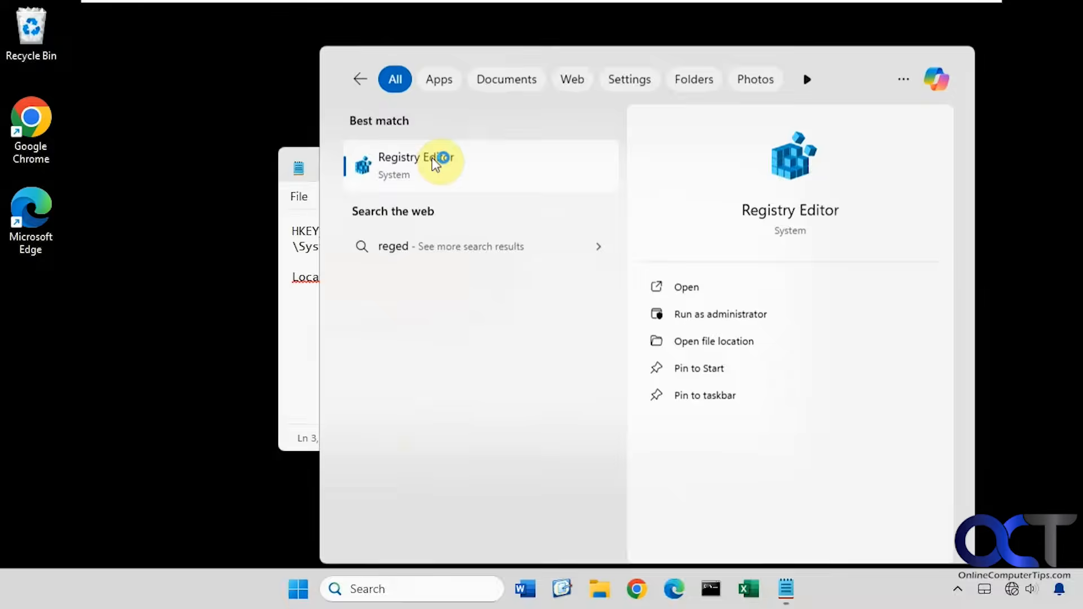
pyautogui.click(466, 430)
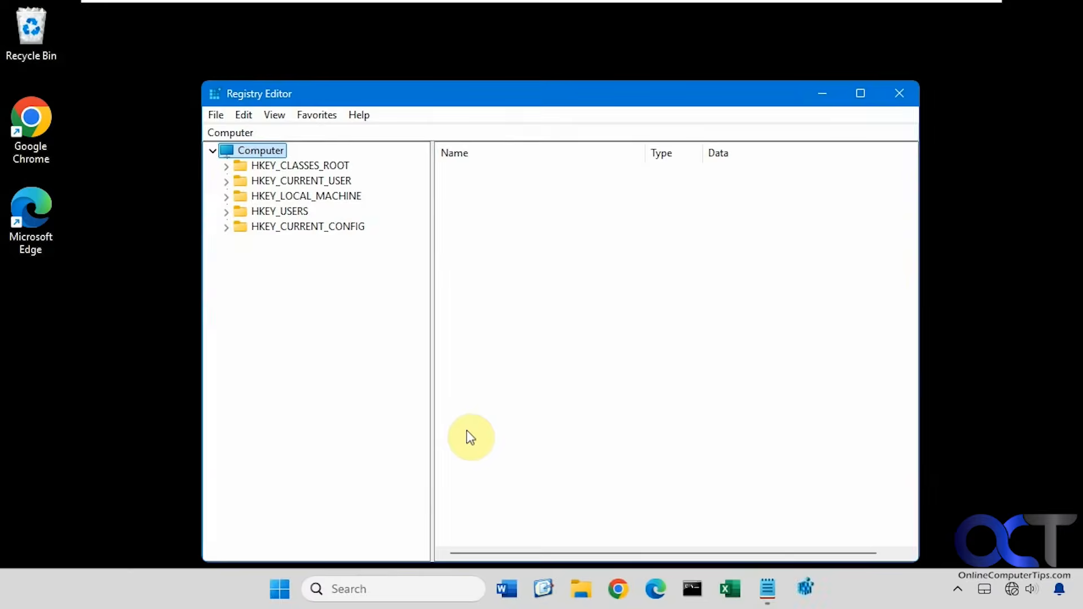
# Copy the key path from Admin Share.txt and go to HKEY_LOCAL_MACHINE\SOFTWARE\Microsoft\Windows\CurrentVersion\Policies\System in Registry Editor.
pyautogui.click(767, 591)
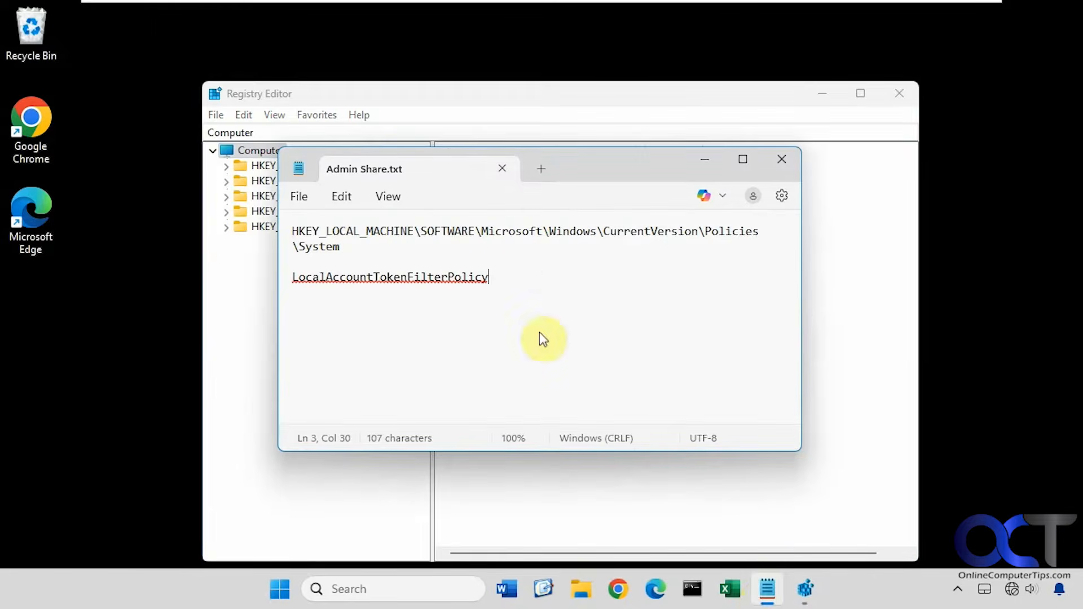
pyautogui.moveTo(350, 249); pyautogui.dragTo(273, 212)
pyautogui.hotkey('ctrl', 'c')
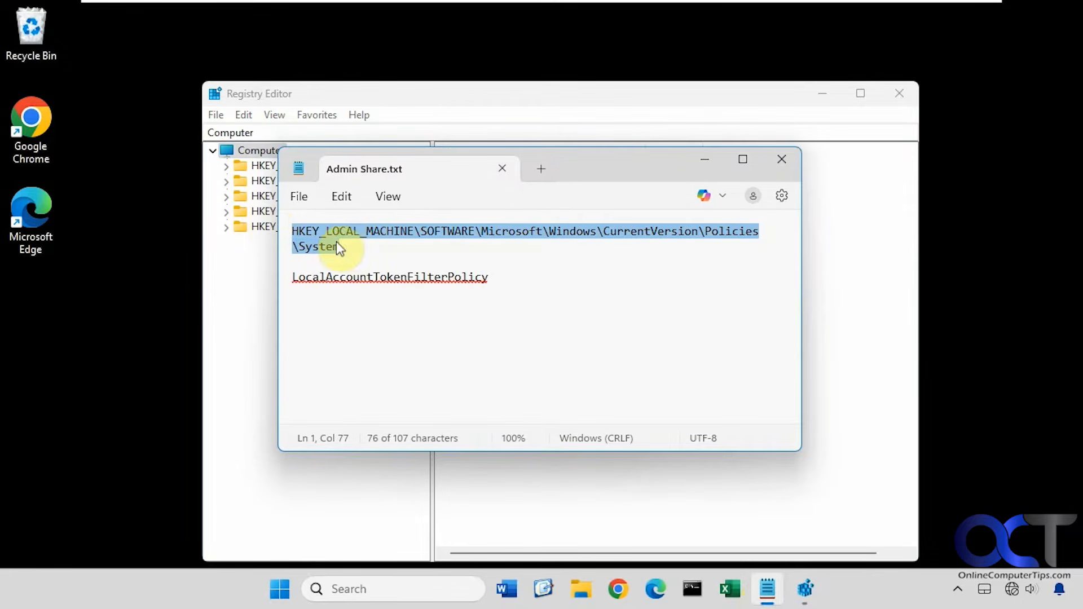
pyautogui.click(403, 137)
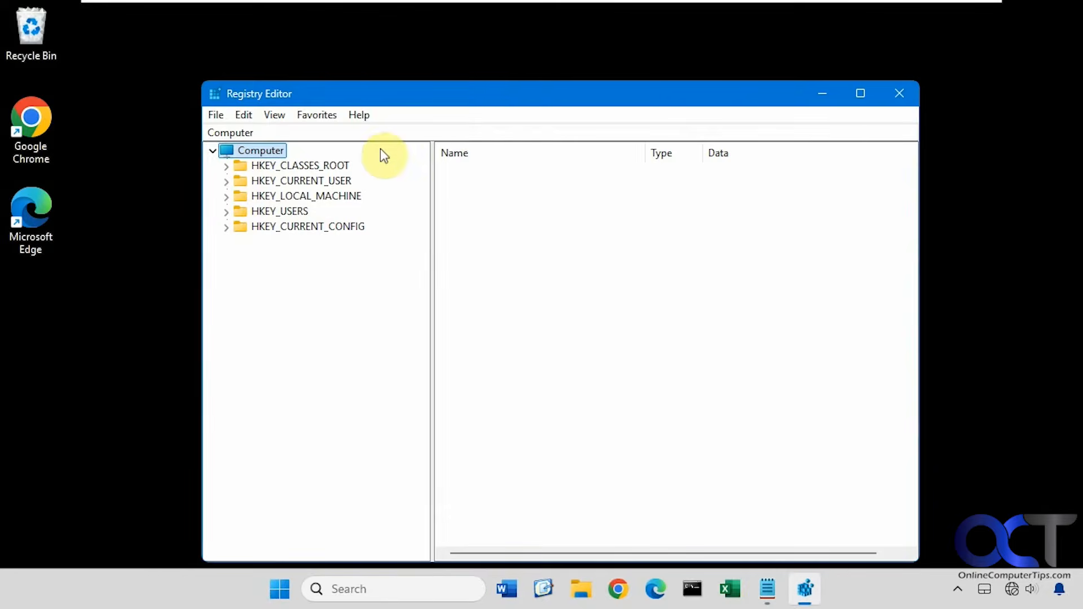
pyautogui.click(385, 128)
pyautogui.hotkey('ctrl', 'v')
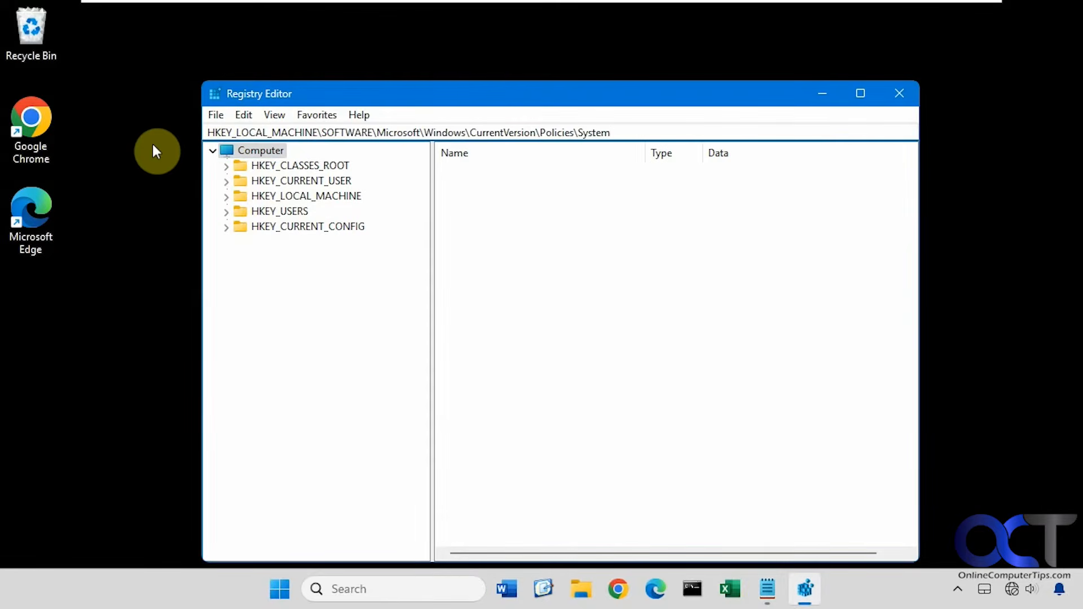
pyautogui.press('Return')
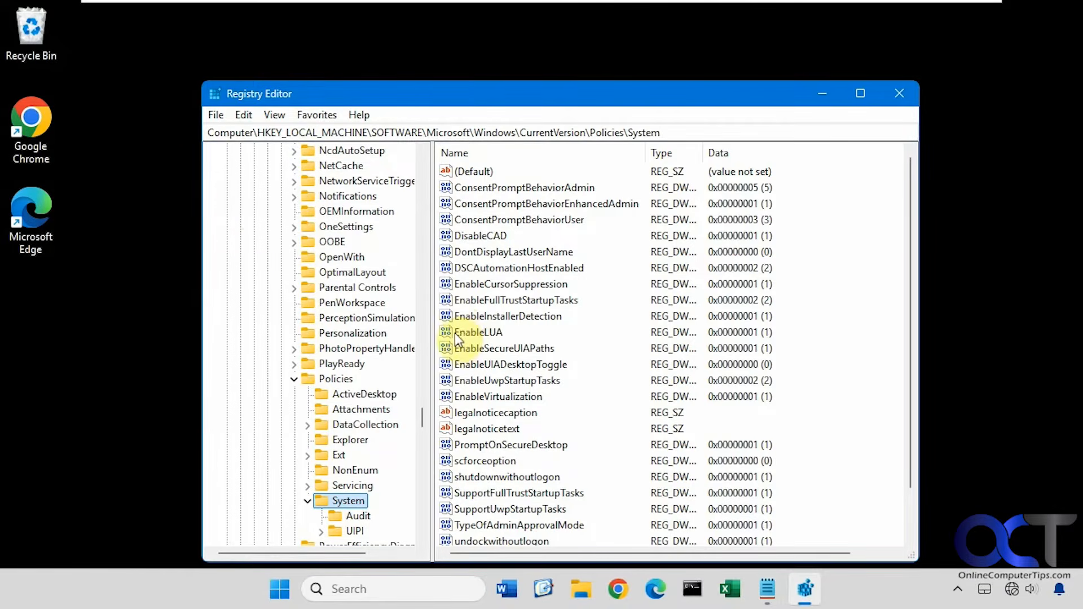
# Inspect the EnableLUA value and the User Account Control notification level, cancelling out of both.
pyautogui.doubleClick(490, 335)
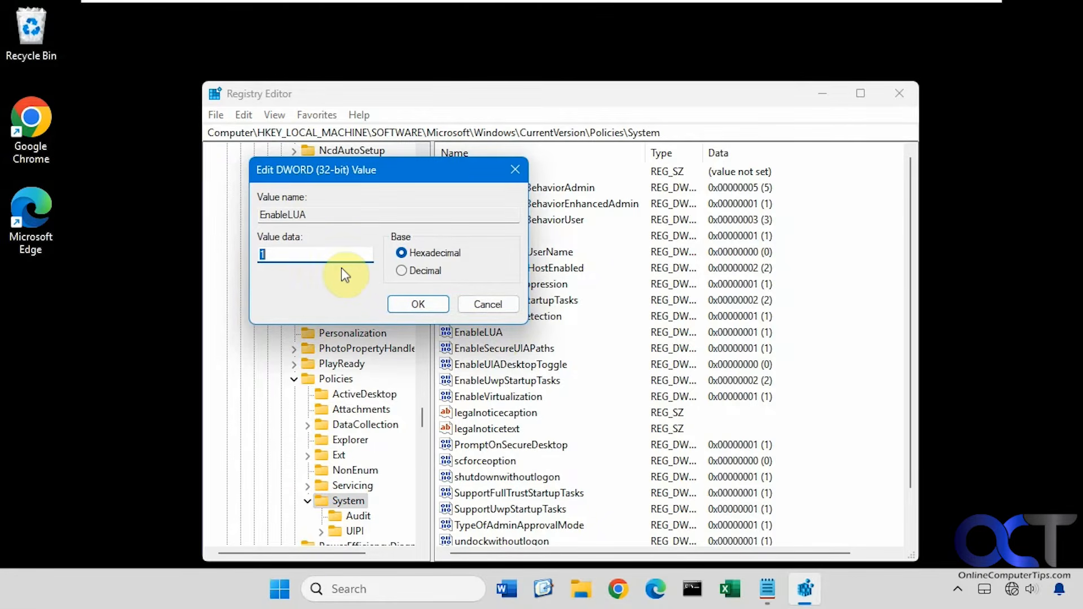
pyautogui.click(408, 583)
pyautogui.write('u')
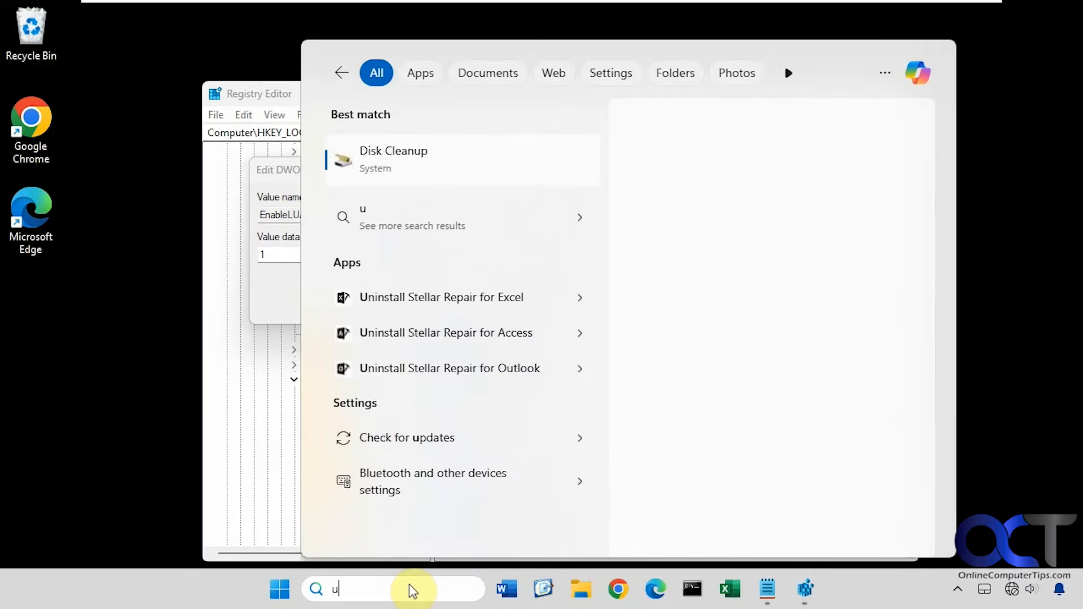
pyautogui.write('ac')
pyautogui.click(385, 154)
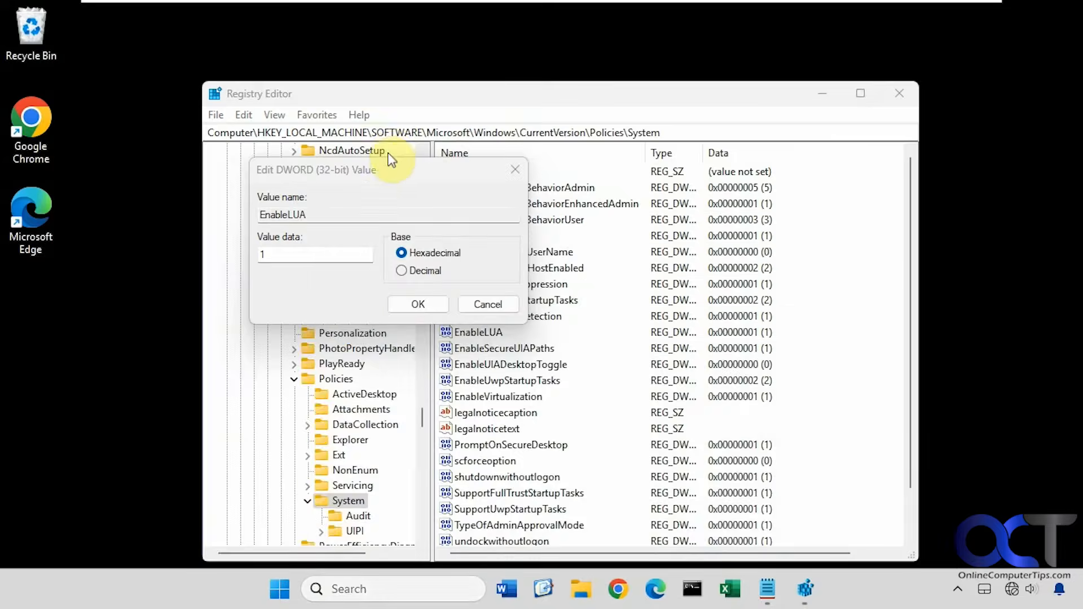
pyautogui.moveTo(347, 254)
pyautogui.mouseDown()
pyautogui.moveTo(339, 376)
pyautogui.moveTo(347, 254)
pyautogui.mouseUp()
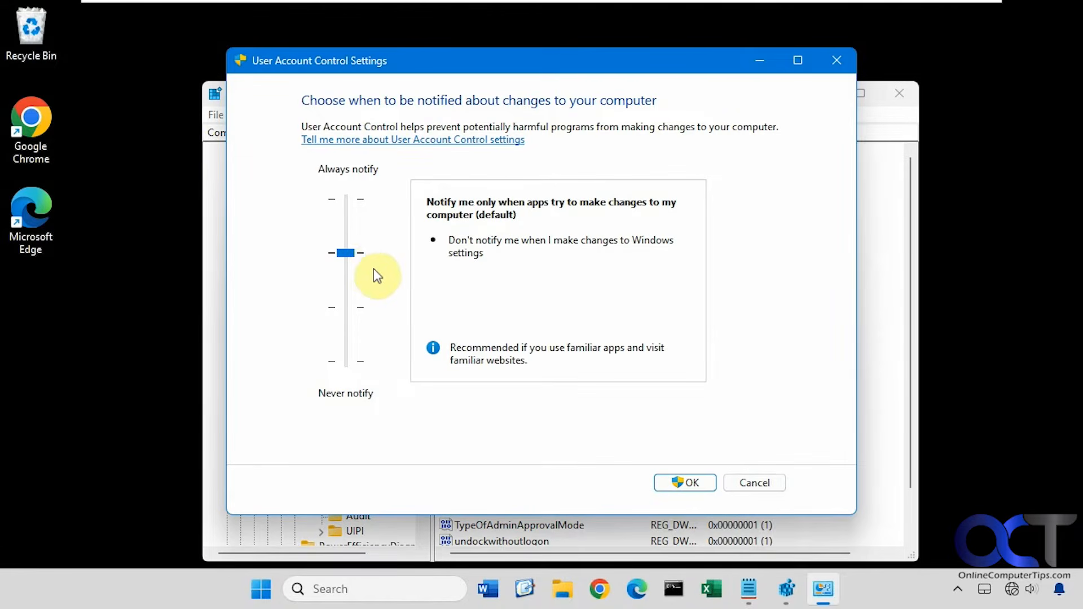
pyautogui.click(753, 482)
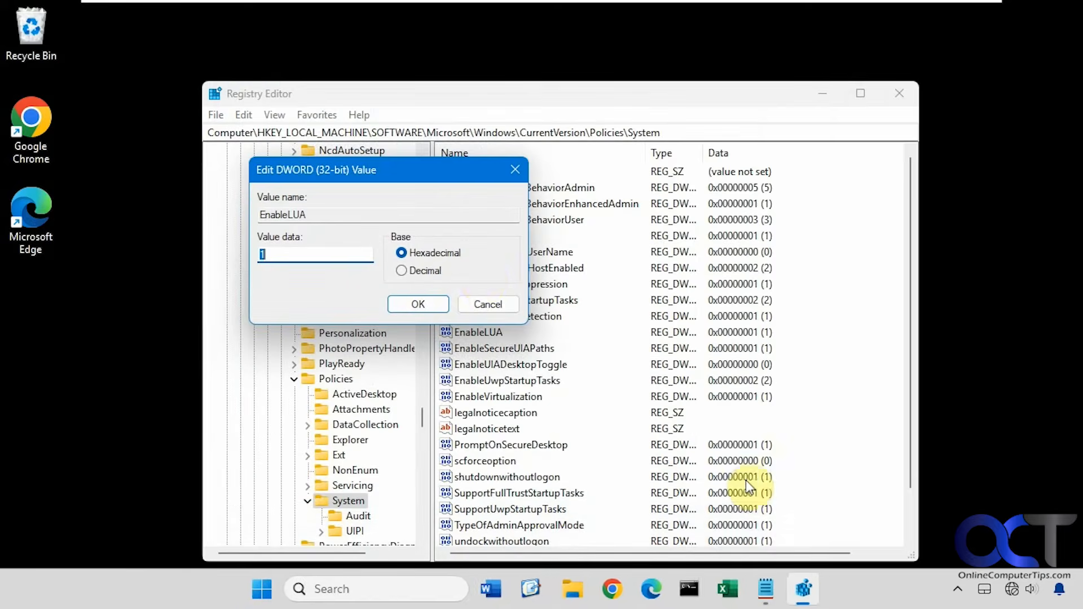
pyautogui.click(479, 304)
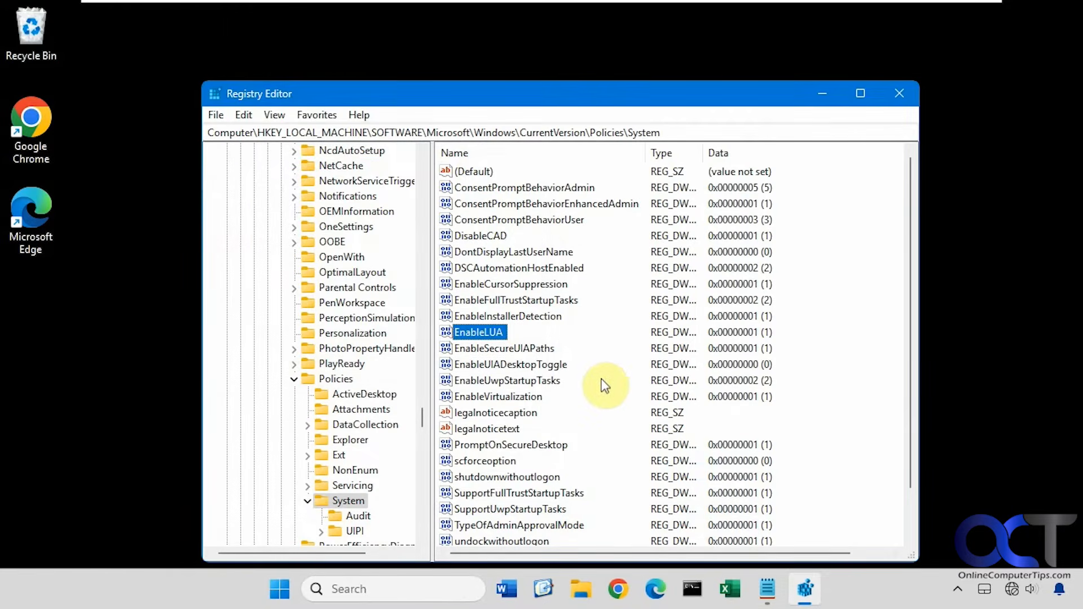
# Create a DWORD (32-bit) value in the System key named LocalAccountTokenFilterPolicy, copying the name from Admin Share.txt.
pyautogui.click(767, 588)
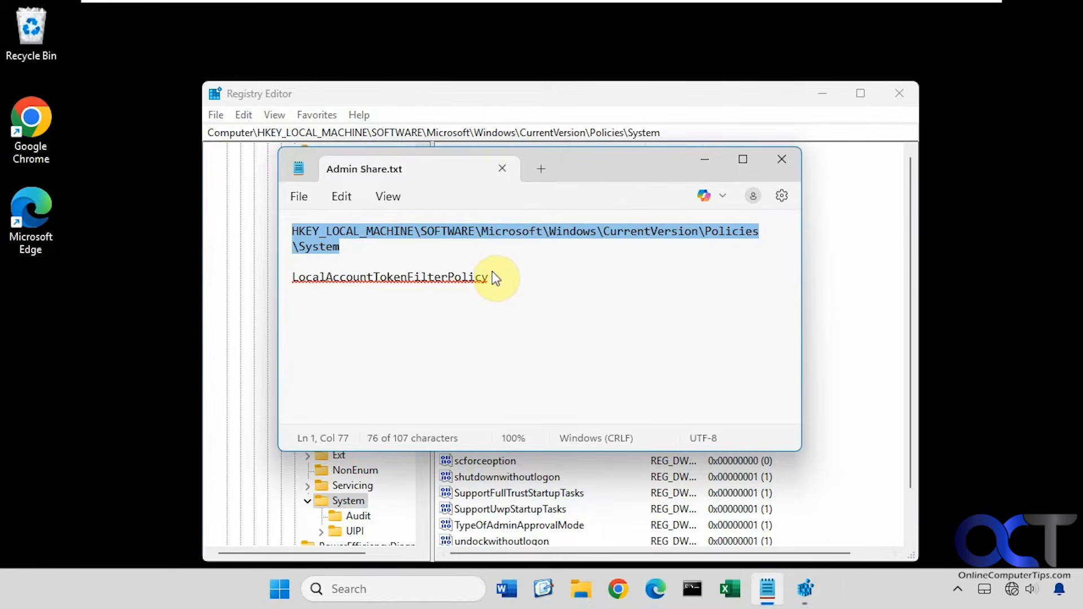
pyautogui.moveTo(492, 272); pyautogui.dragTo(282, 273)
pyautogui.hotkey('ctrl', 'c')
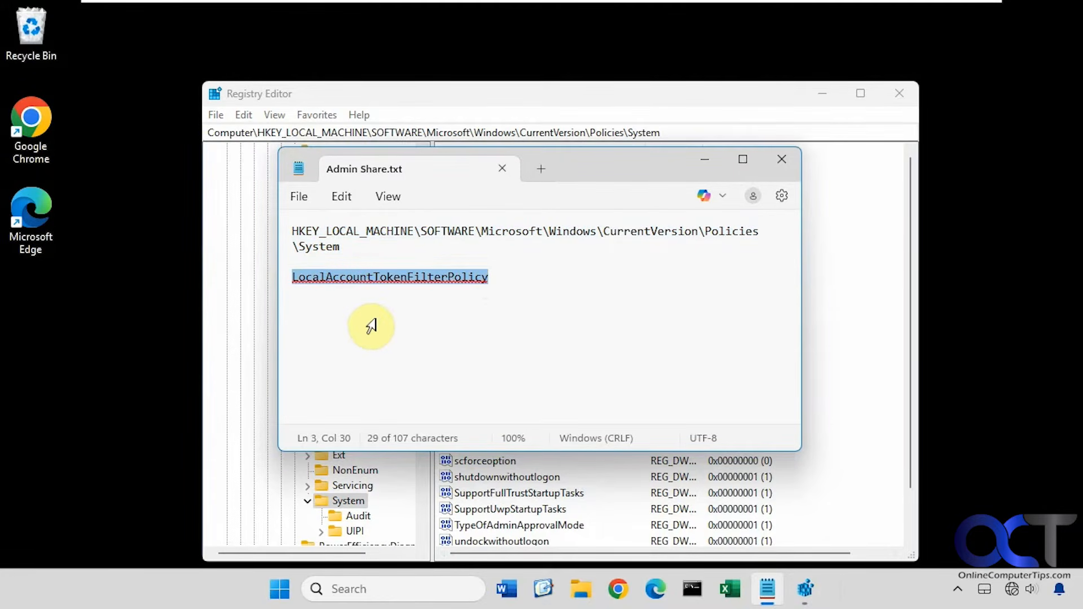
pyautogui.click(827, 445)
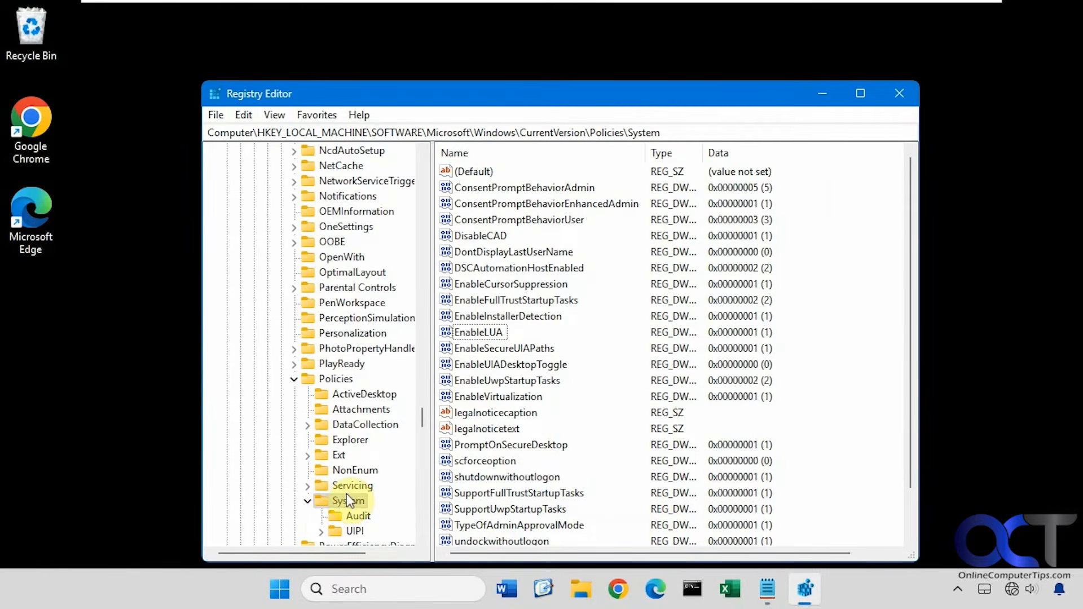
pyautogui.rightClick(836, 380)
pyautogui.moveTo(874, 383)
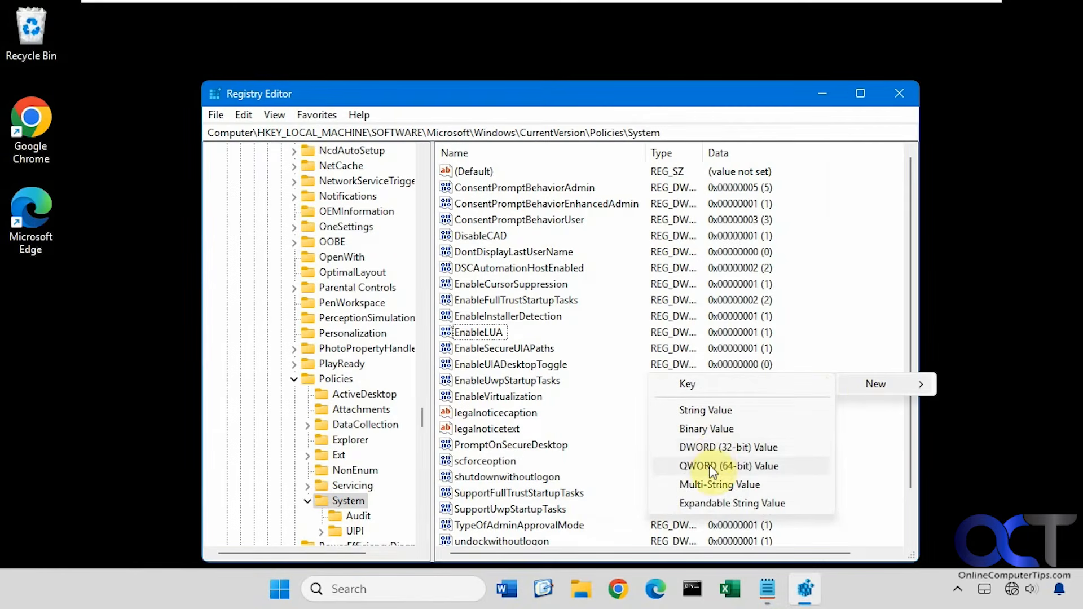
pyautogui.click(714, 448)
pyautogui.hotkey('ctrl', 'v')
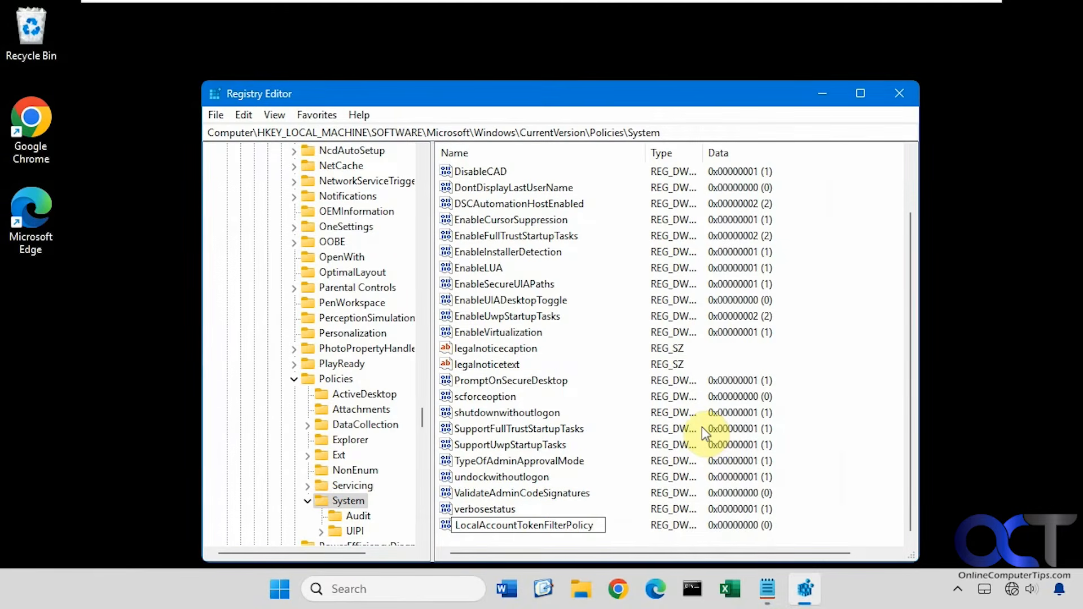
pyautogui.press('Return')
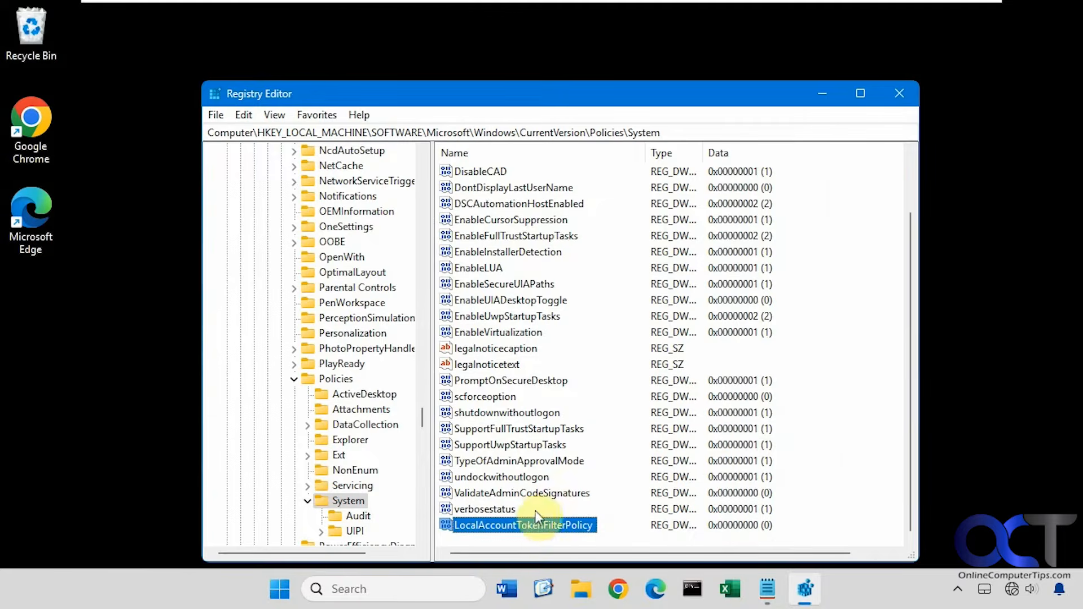
# Set the value data of LocalAccountTokenFilterPolicy to 1.
pyautogui.doubleClick(524, 523)
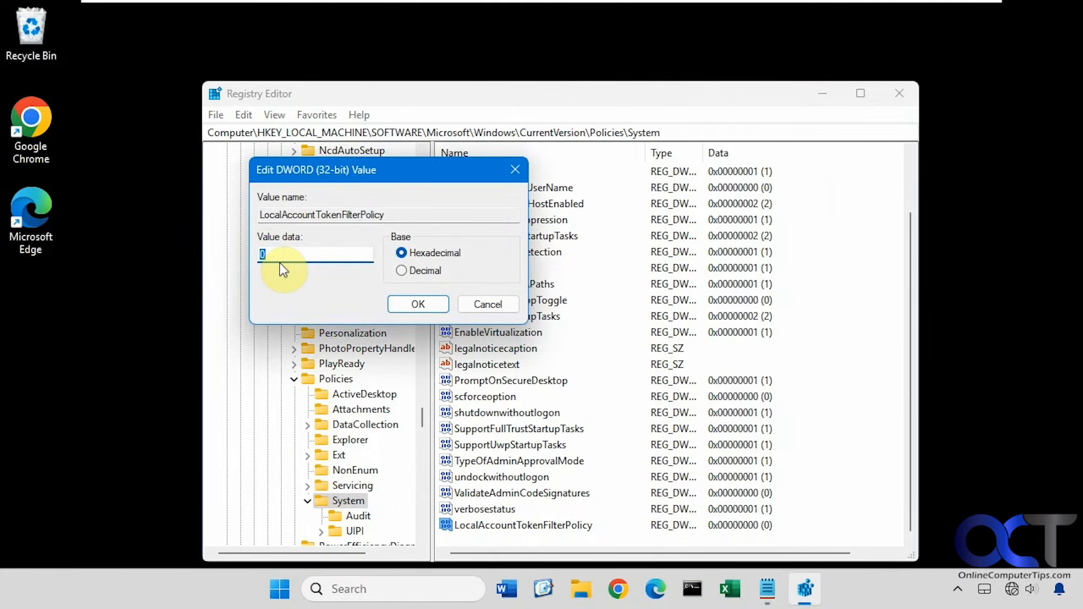
pyautogui.write('1')
pyautogui.click(417, 304)
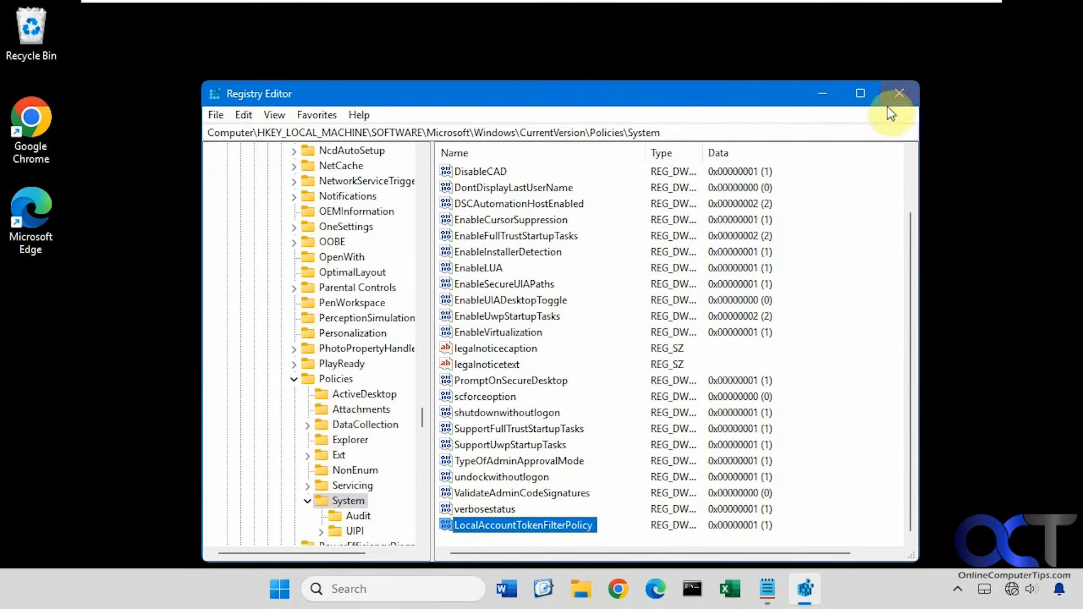
# Close Registry Editor and the Admin Share.txt file, and shut down the computer.
pyautogui.click(898, 93)
pyautogui.click(781, 159)
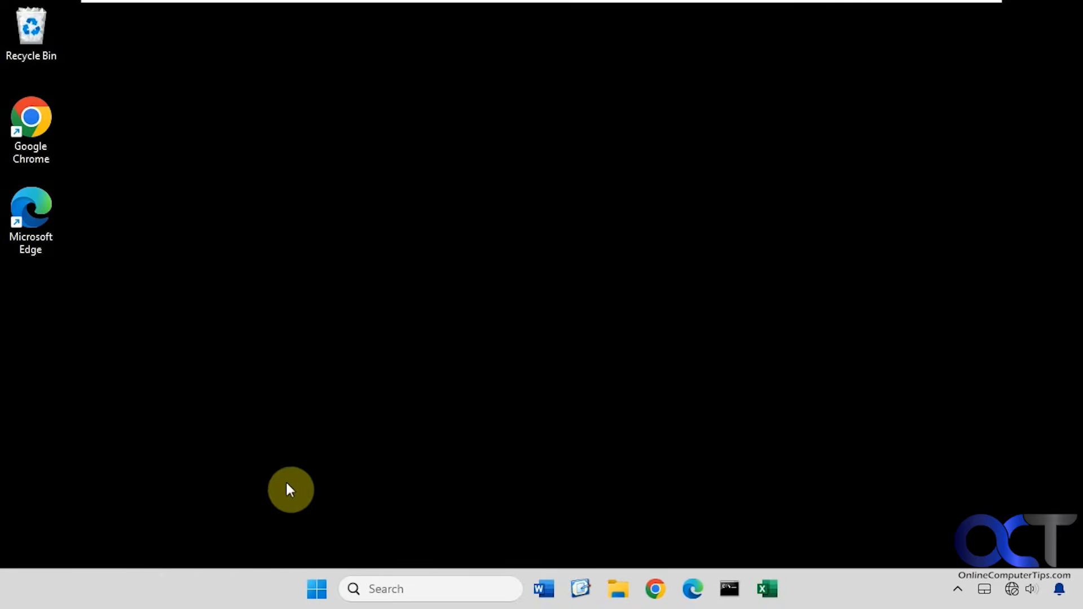
pyautogui.click(317, 586)
pyautogui.click(750, 530)
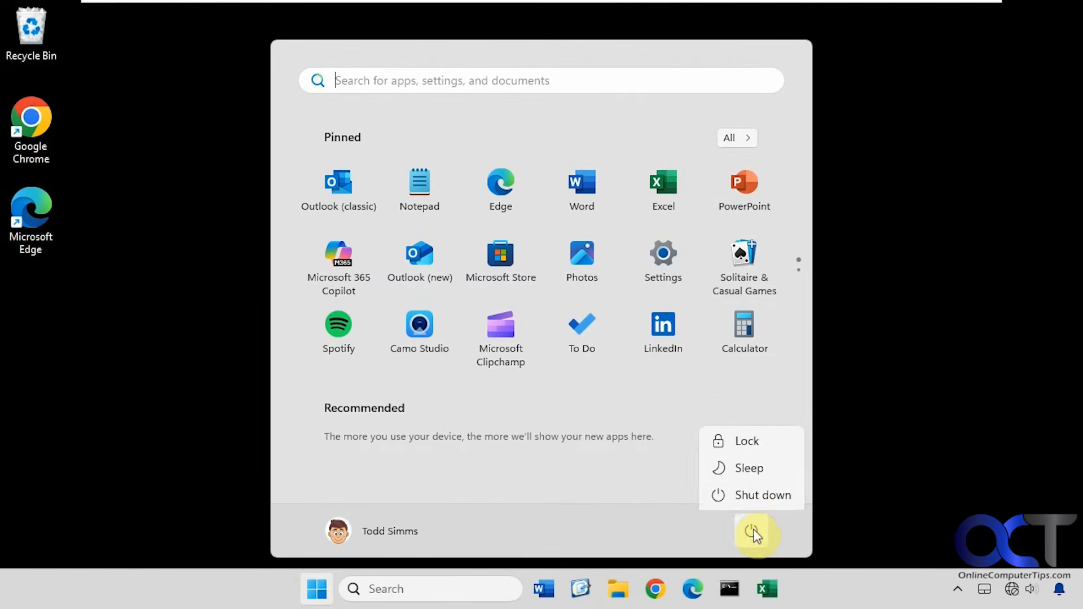
pyautogui.click(753, 494)
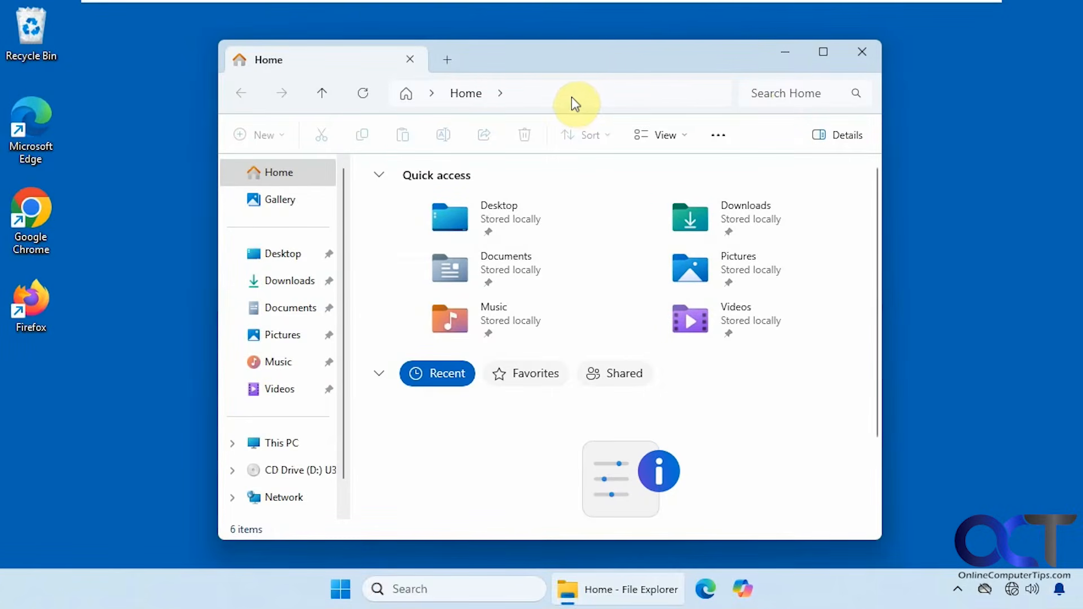
# Open the administrative share \\win11-pro\c$ from File Explorer on the other computer.
pyautogui.click(558, 100)
pyautogui.click(458, 127)
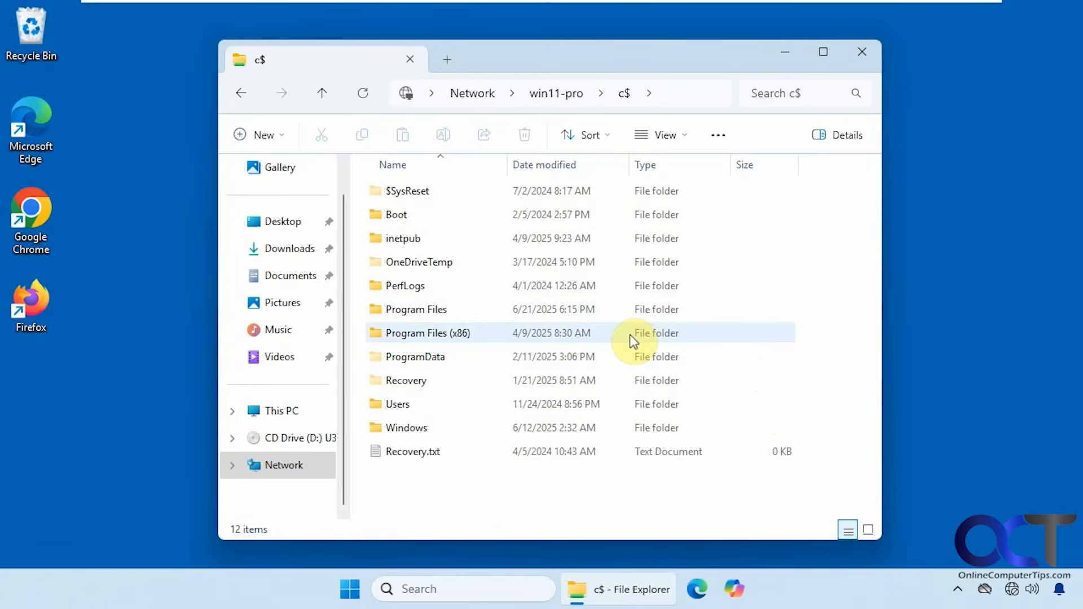
# Open Notepad and add the line "MicrosoftAccount\emailaddress" below LocalAccountTokenFilterPolicy, separated by a blank line.
pyautogui.click(349, 589)
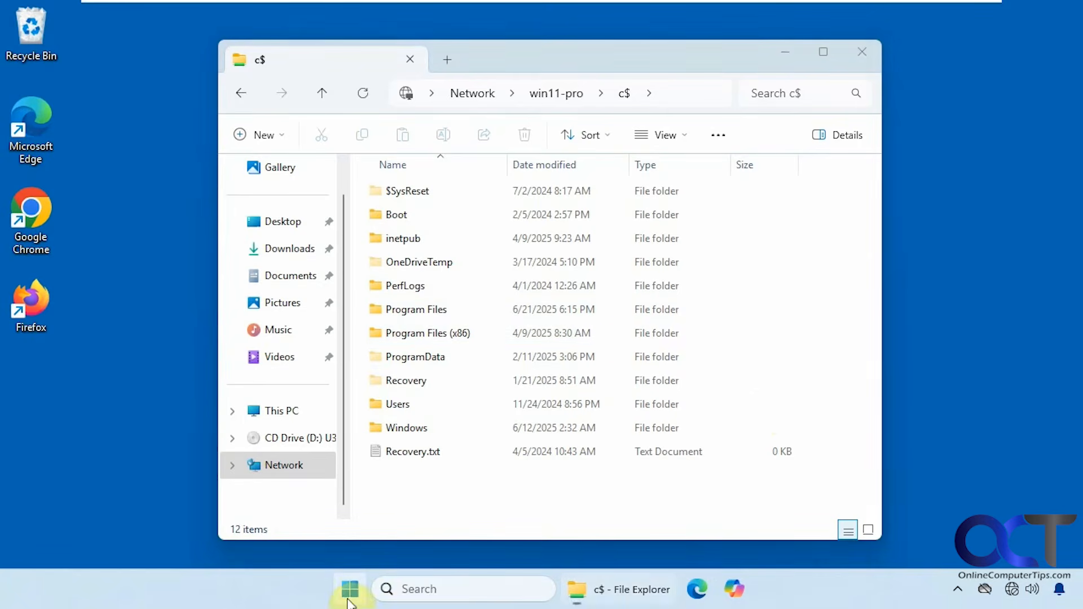
pyautogui.click(432, 344)
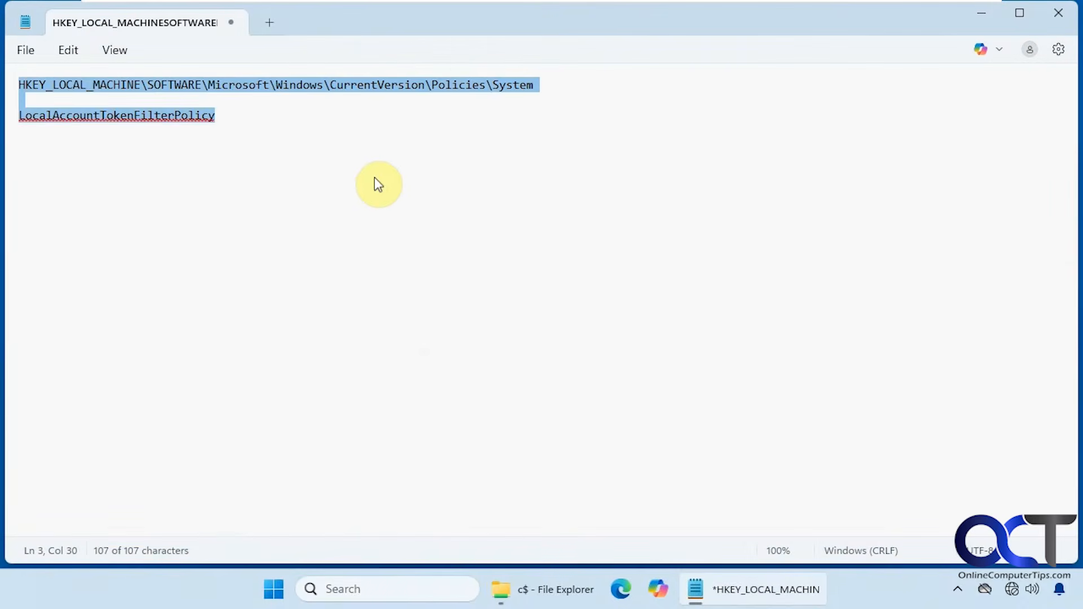
pyautogui.click(375, 172)
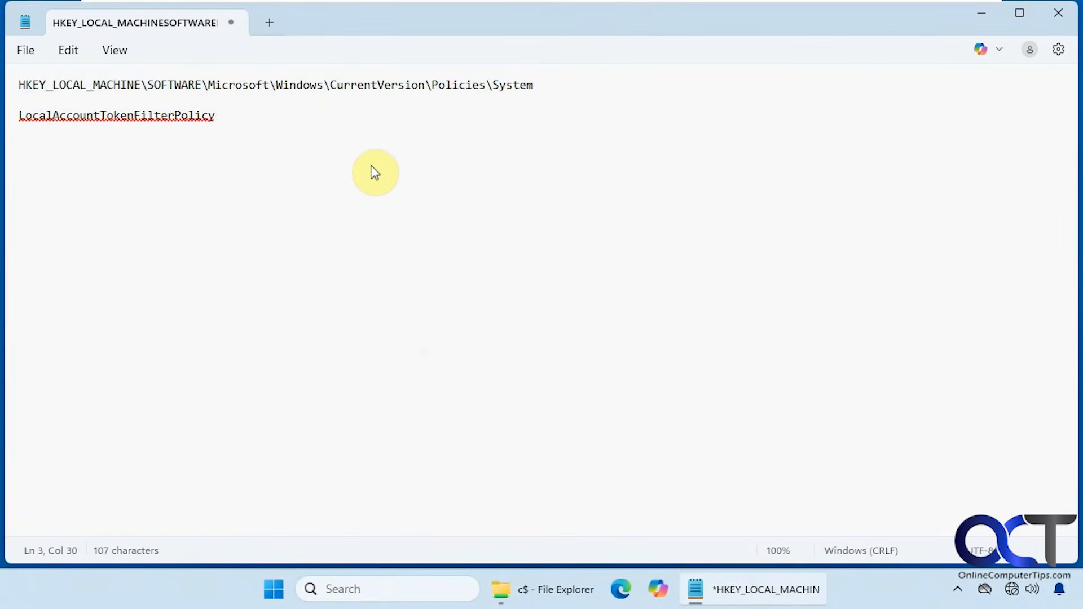
pyautogui.press('Return')
pyautogui.press('Return')
pyautogui.write('Mic')
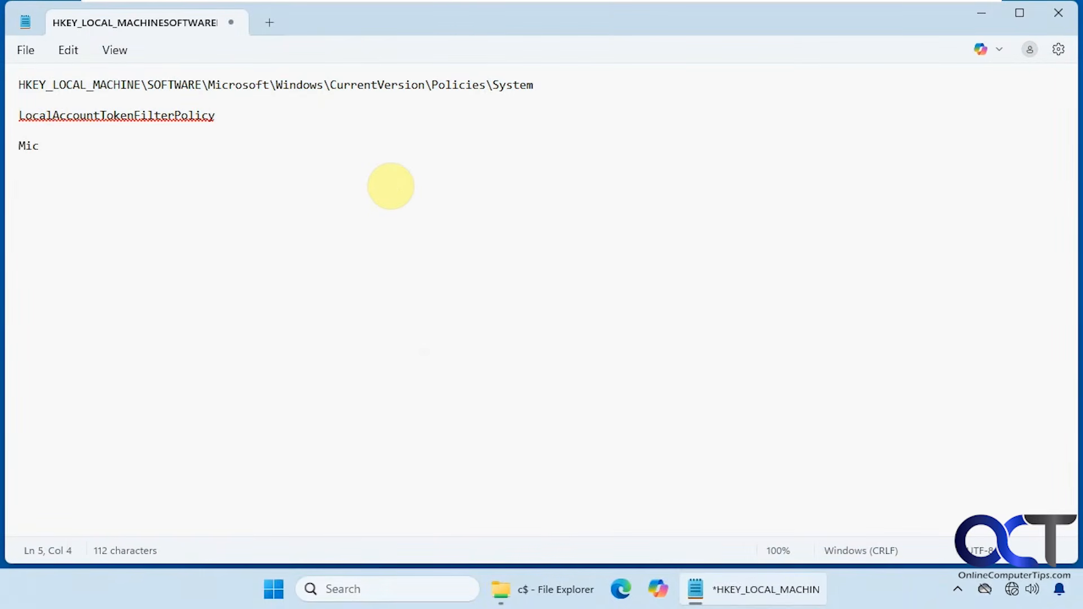
pyautogui.write('rosoftAccoun')
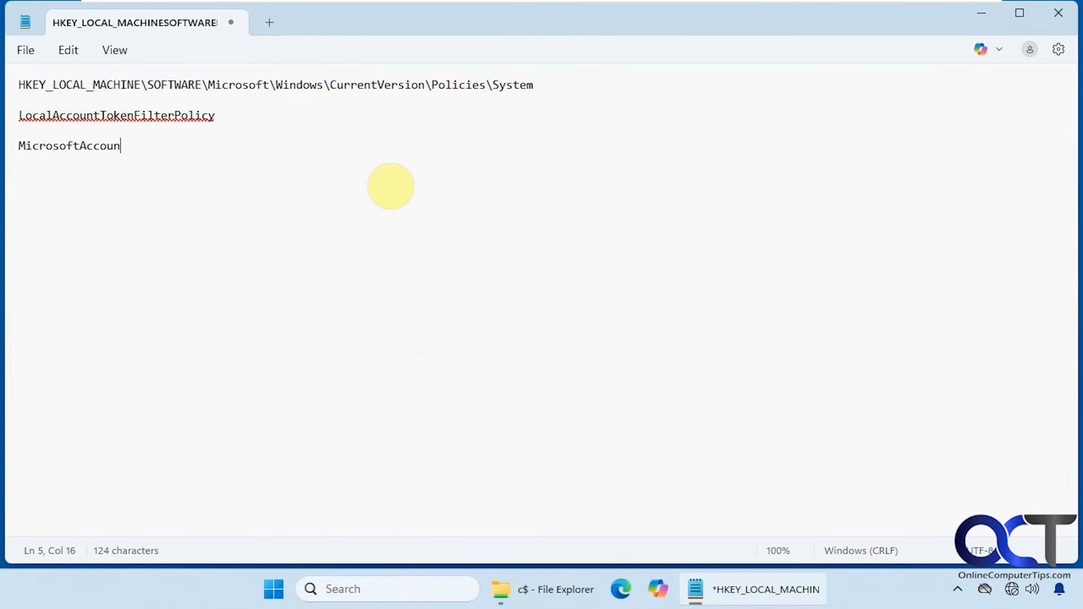
pyautogui.write('t\\emailaddress')
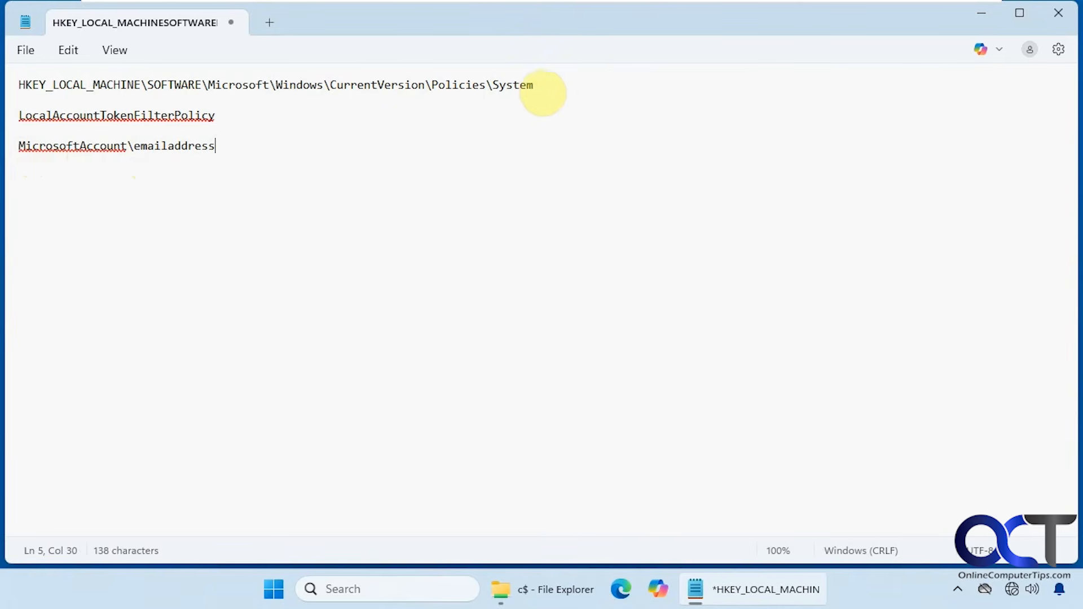
# Highlight the registry key path and then the LocalAccountTokenFilterPolicy name in the notes for review.
pyautogui.moveTo(536, 85); pyautogui.dragTo(25, 84)
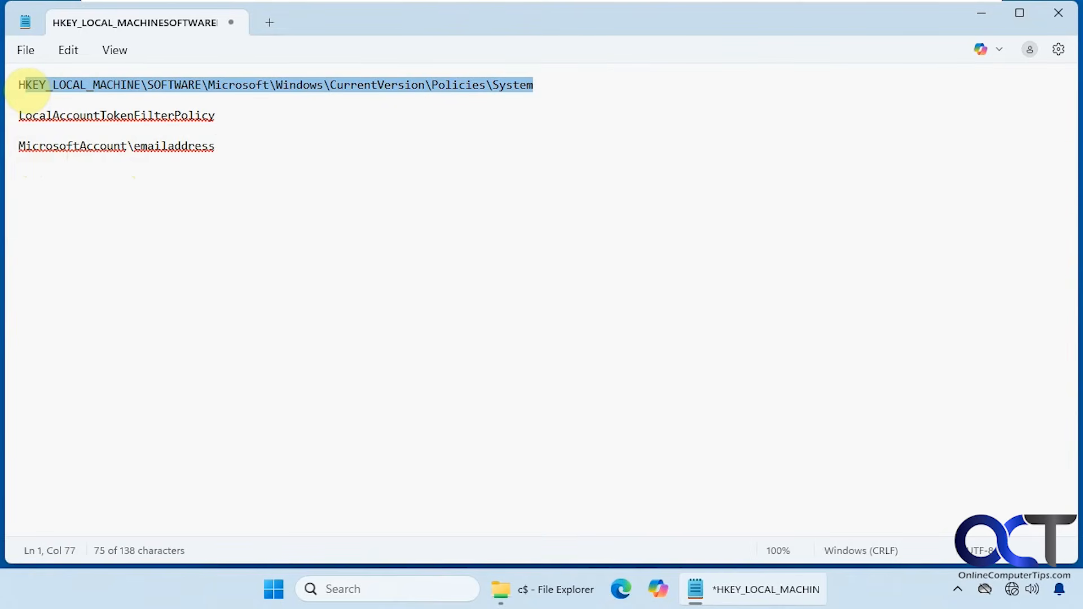
pyautogui.doubleClick(109, 113)
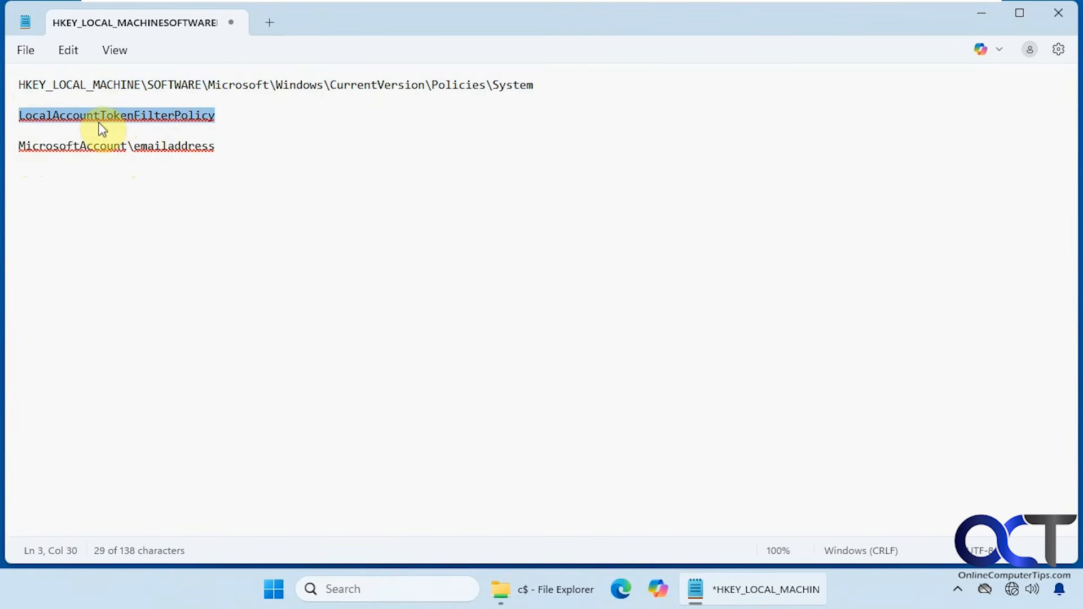